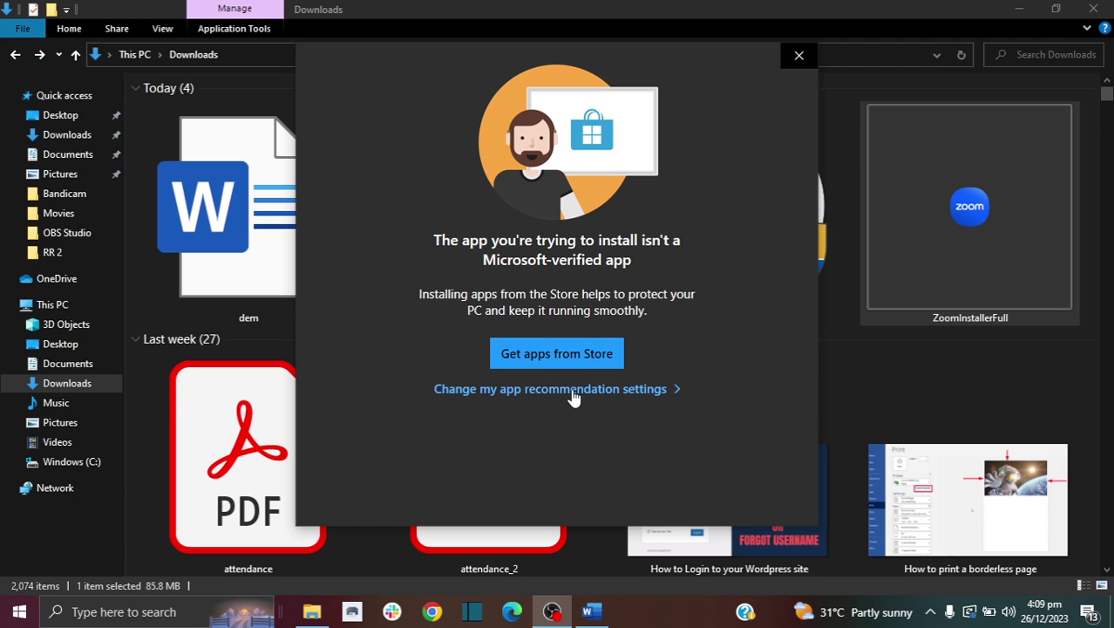
Close the warning that the Zoom installer isn't a Microsoft-verified app.
click(667, 391)
Dismiss the unverified-app warning and launch Windows Settings from the Start menu.
click(797, 58)
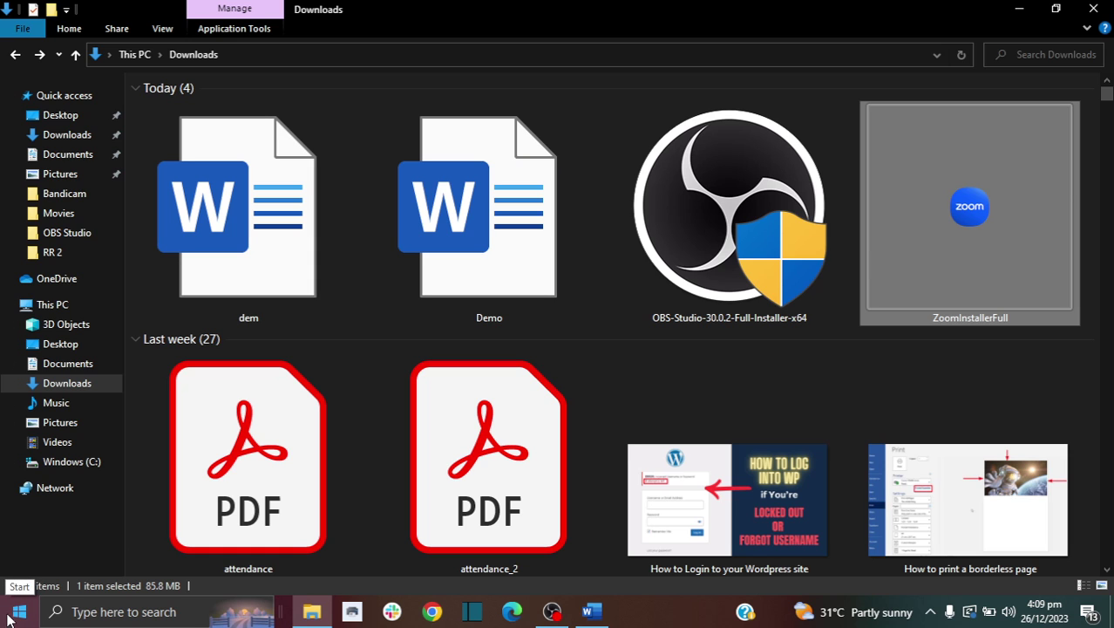
click(17, 614)
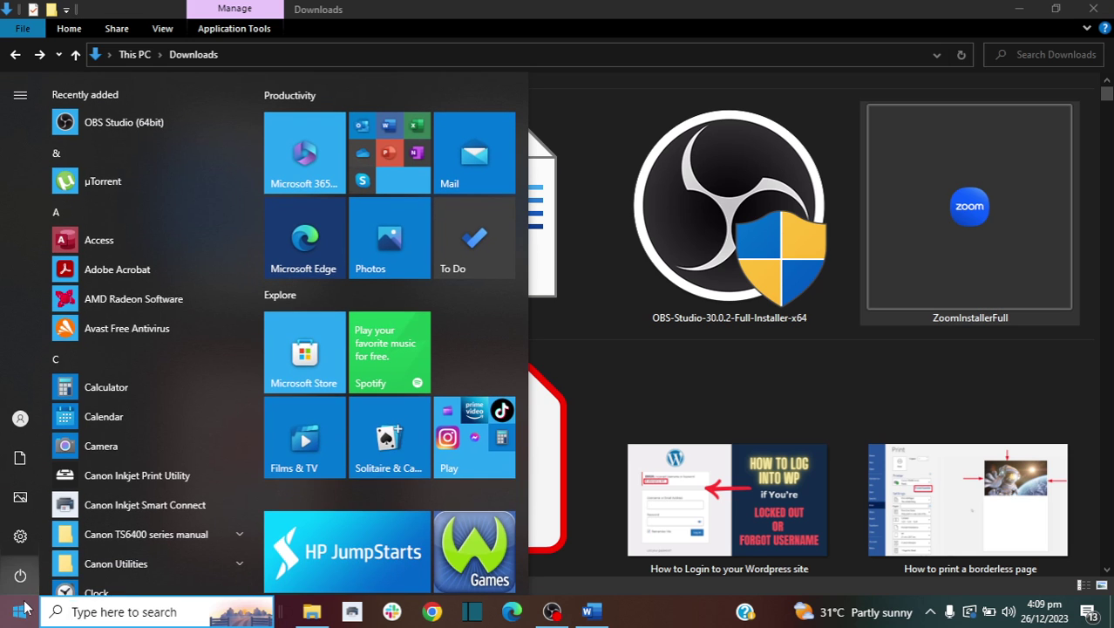
click(21, 612)
click(19, 612)
mouse_move(20, 536)
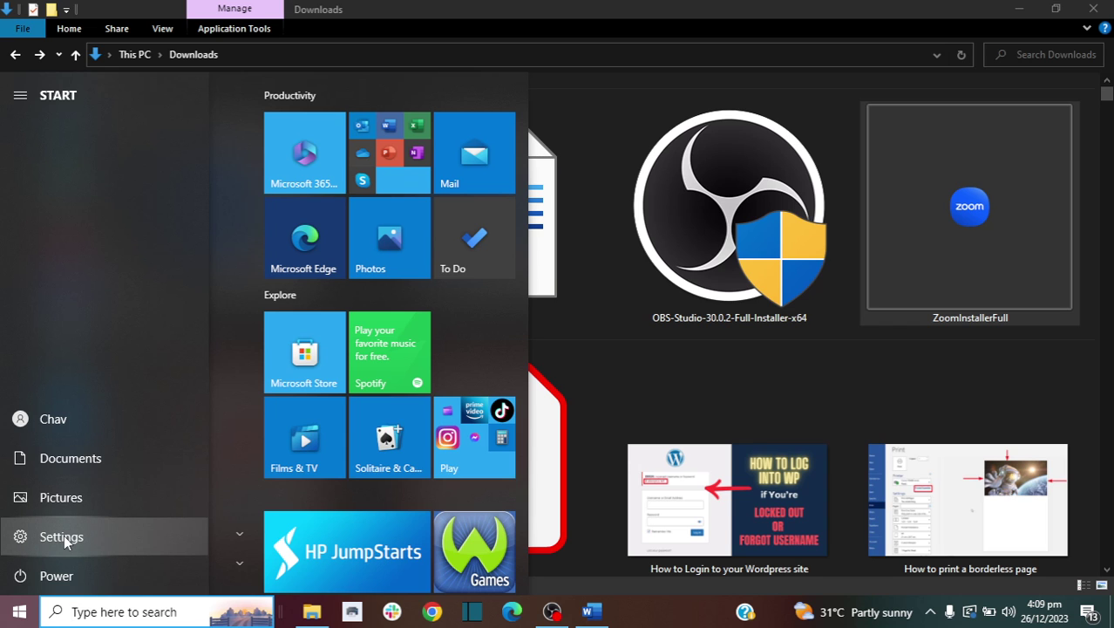
click(64, 534)
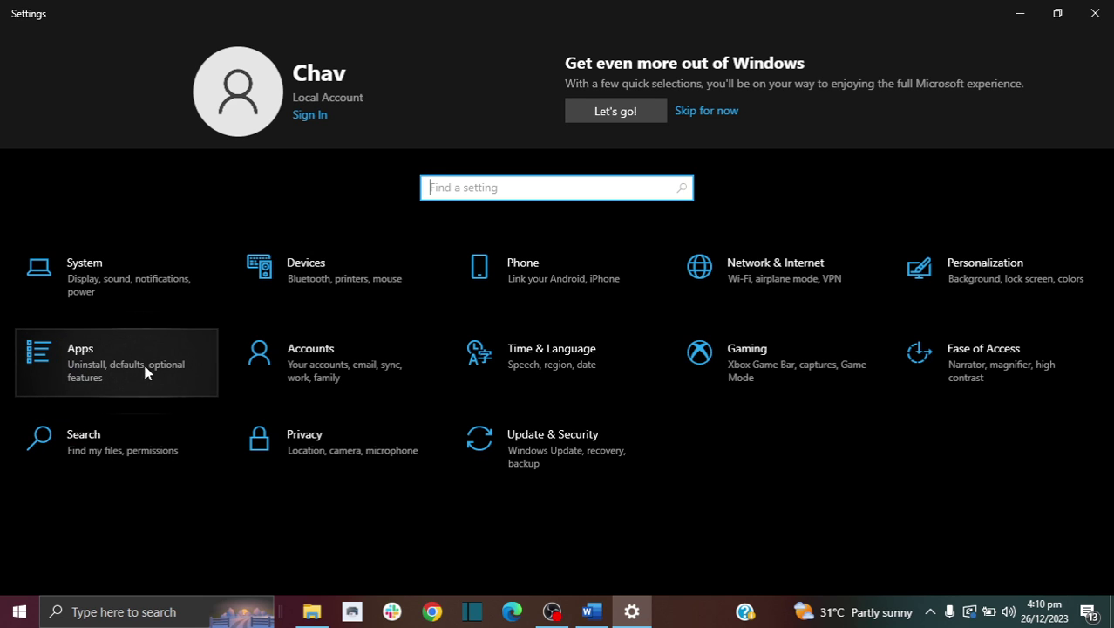
Go to the Apps category to reach the Apps & features page.
click(96, 373)
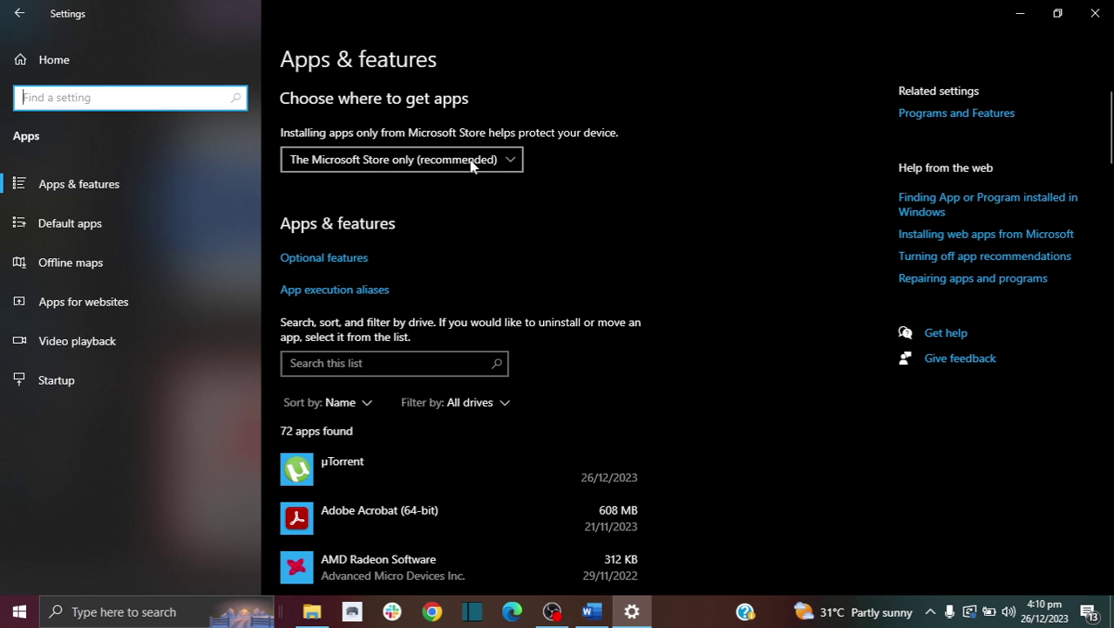
Set 'Choose where to get apps' to Anywhere.
click(506, 161)
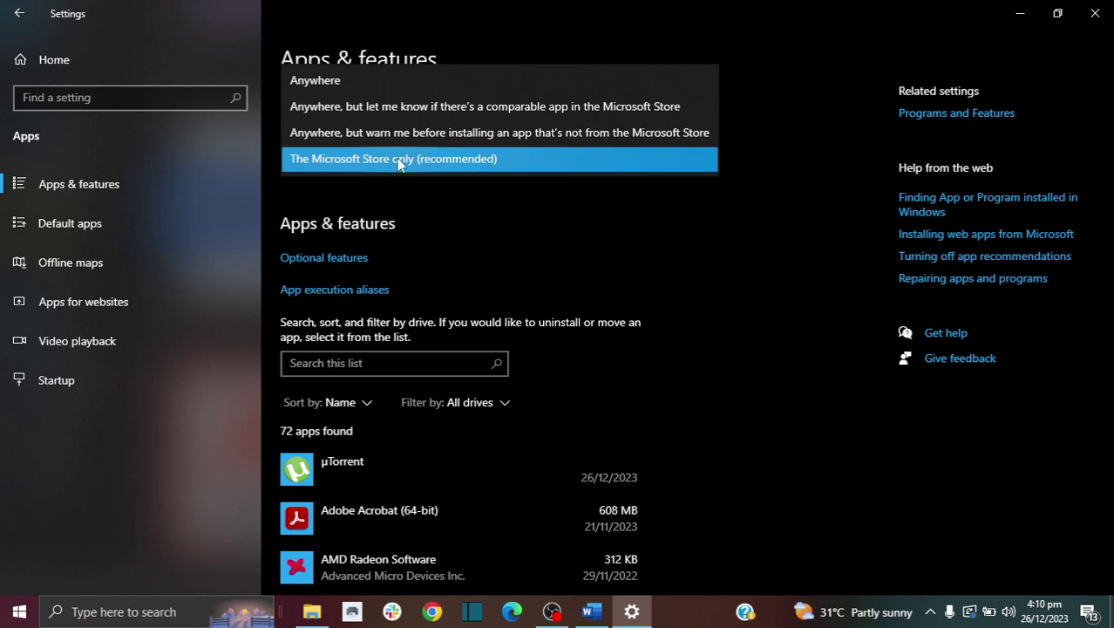
click(332, 83)
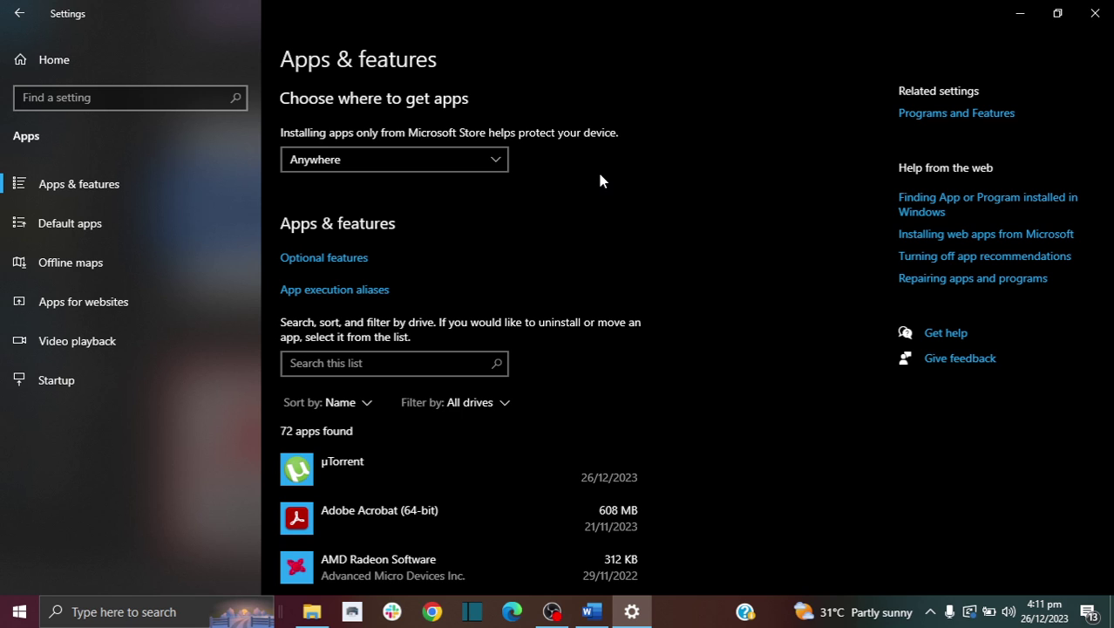
Switch to the Word guide and scroll to the Windows 11 Settings Apps screenshot.
click(596, 614)
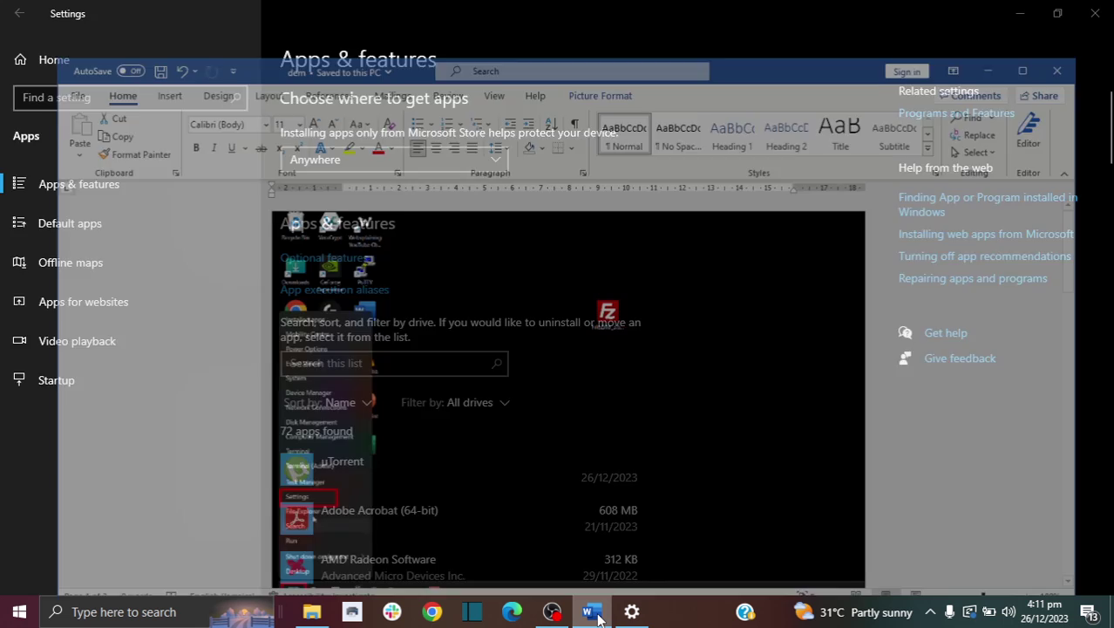
scroll(1103, 198, down, 1)
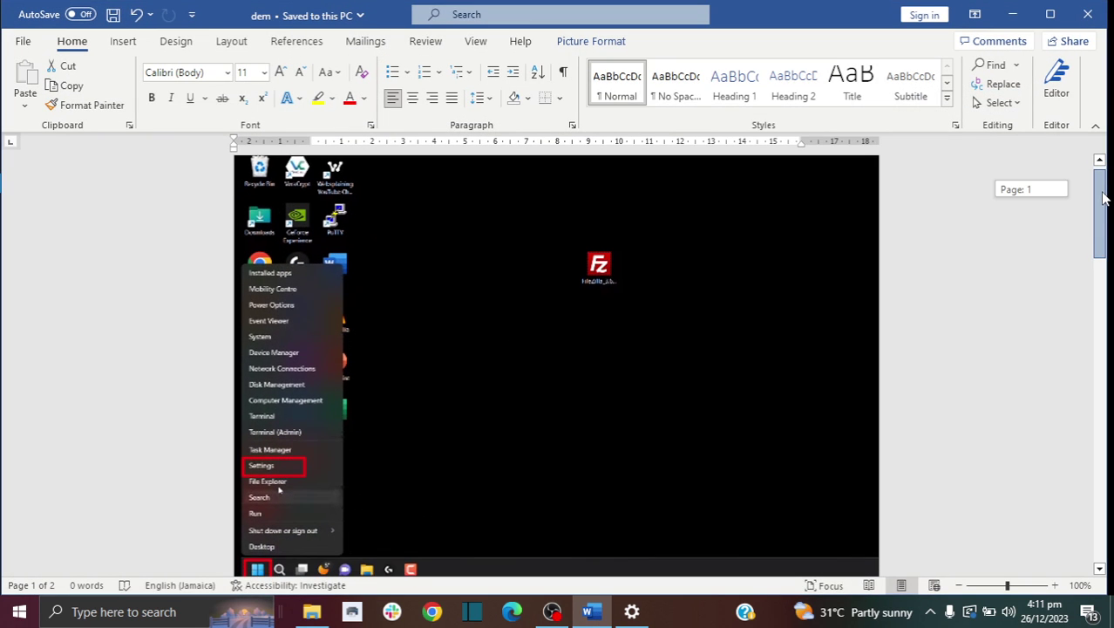
drag(1103, 197, 1103, 203)
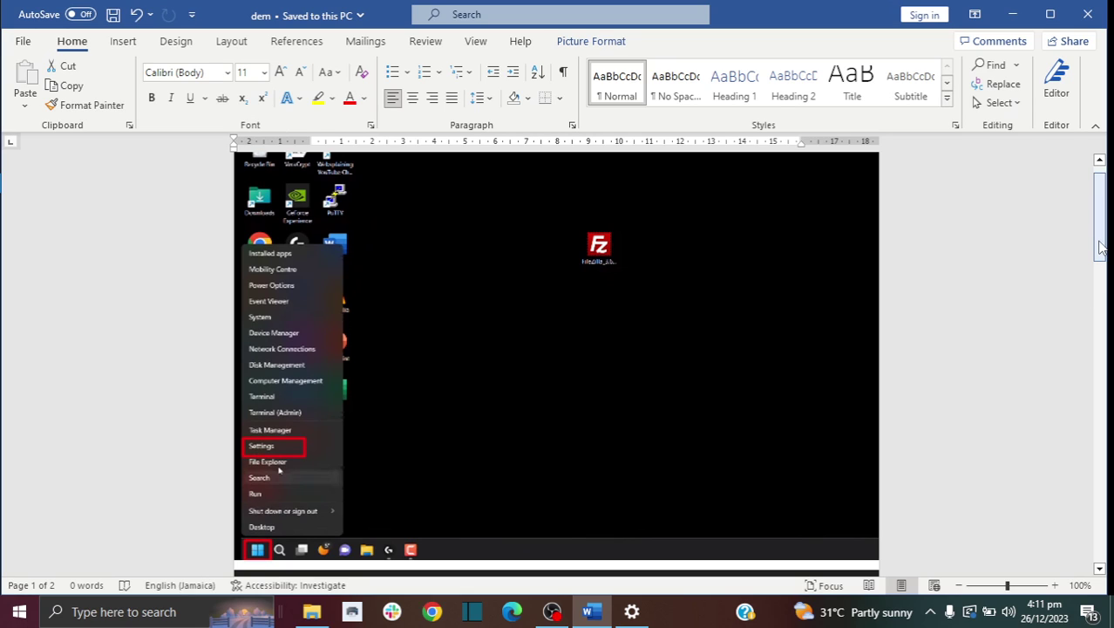
drag(1100, 249, 1100, 353)
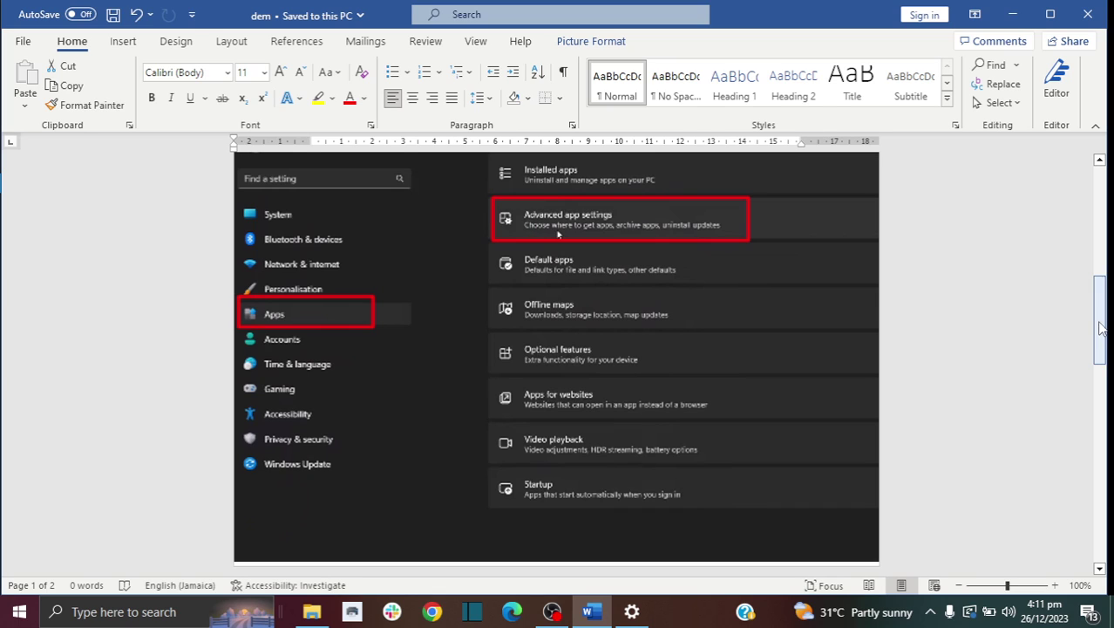
Scroll the Word guide down to the Advanced app settings screenshot showing Anywhere.
drag(1100, 327, 1103, 400)
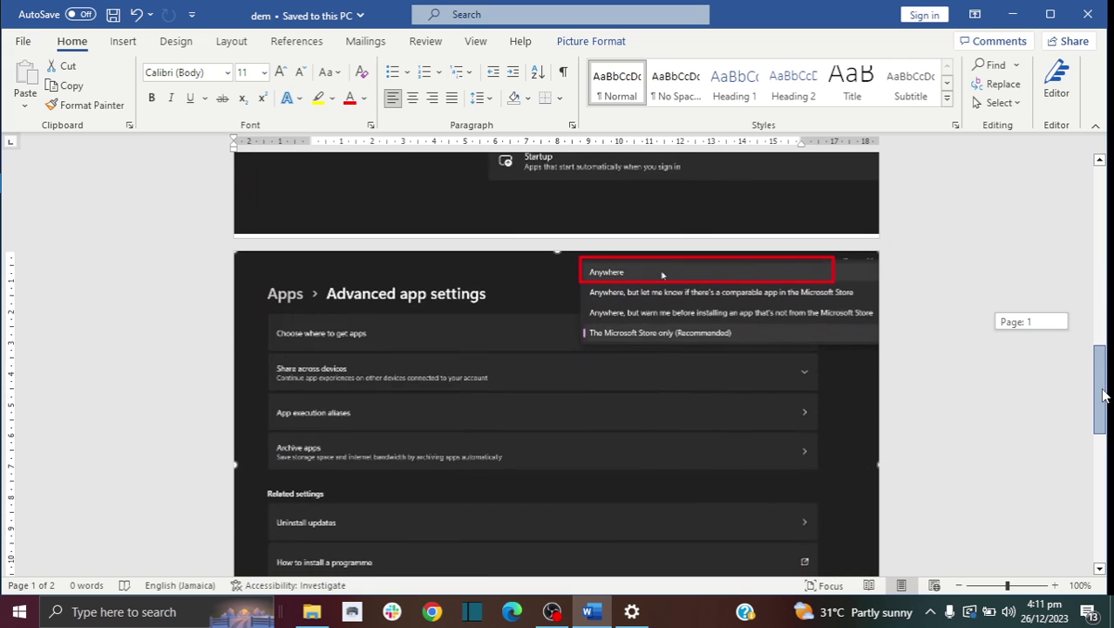